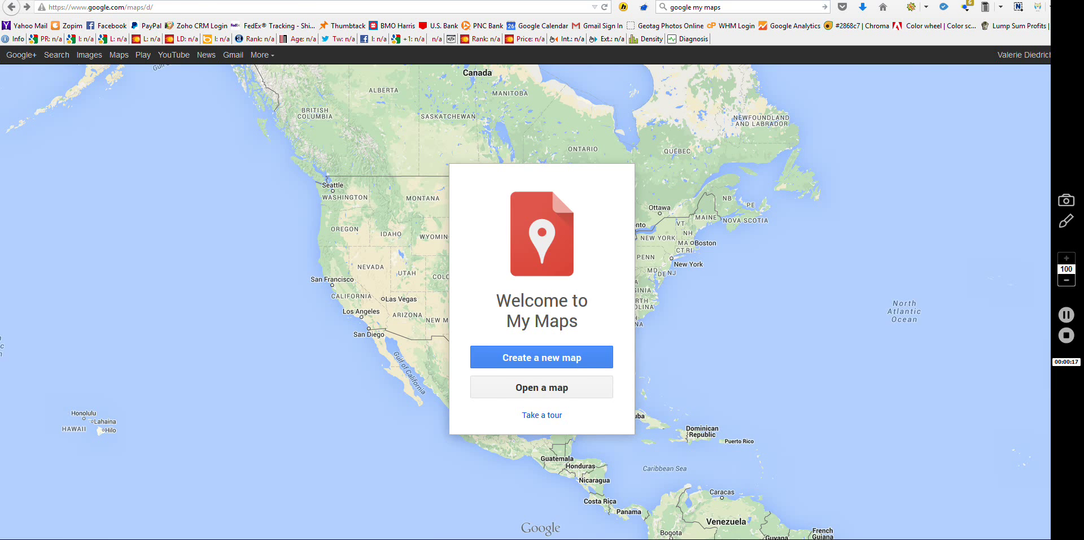
Step: Go back from the My Maps welcome screen to the 'mold inspection palatine il' search results
{"action": "key", "text": "alt+Left"}
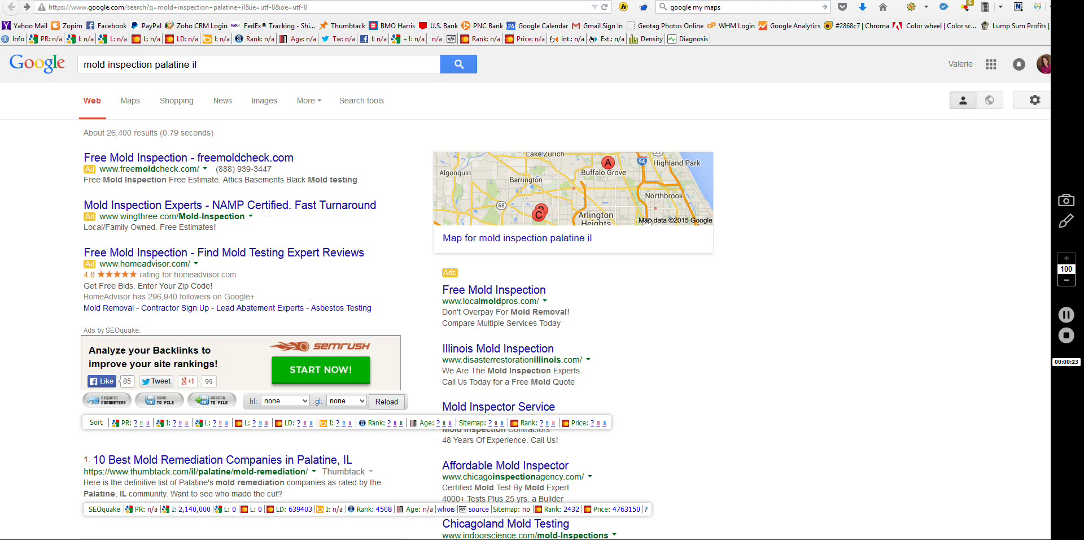
Step: Scroll the search results down to the My Maps listing for Mold Inspection Palatine IL
{"action": "scroll", "coordinate": [525, 294], "scroll_direction": "down", "scroll_amount": 3}
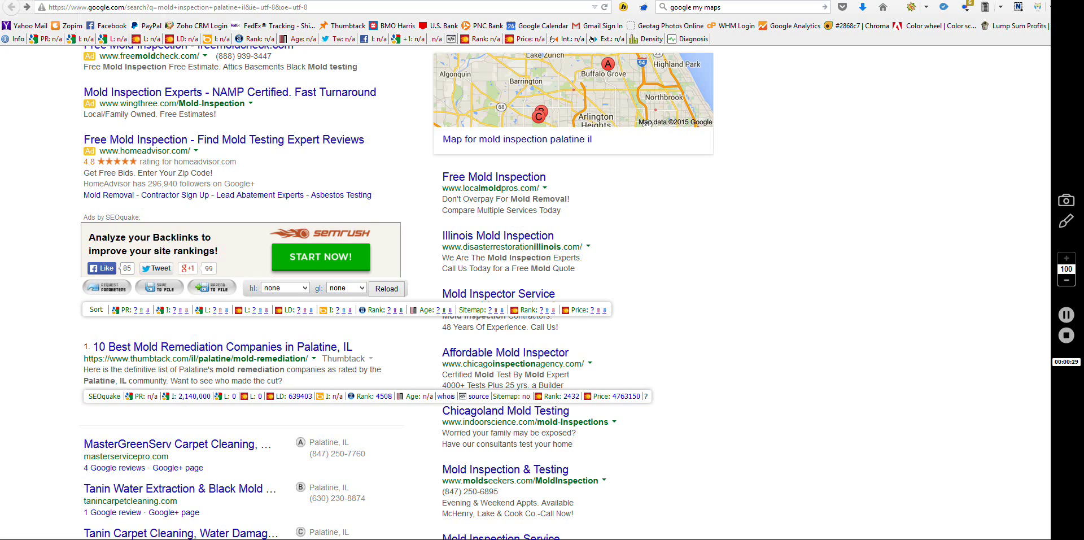
{"action": "scroll", "coordinate": [367, 294], "scroll_direction": "down", "scroll_amount": 5}
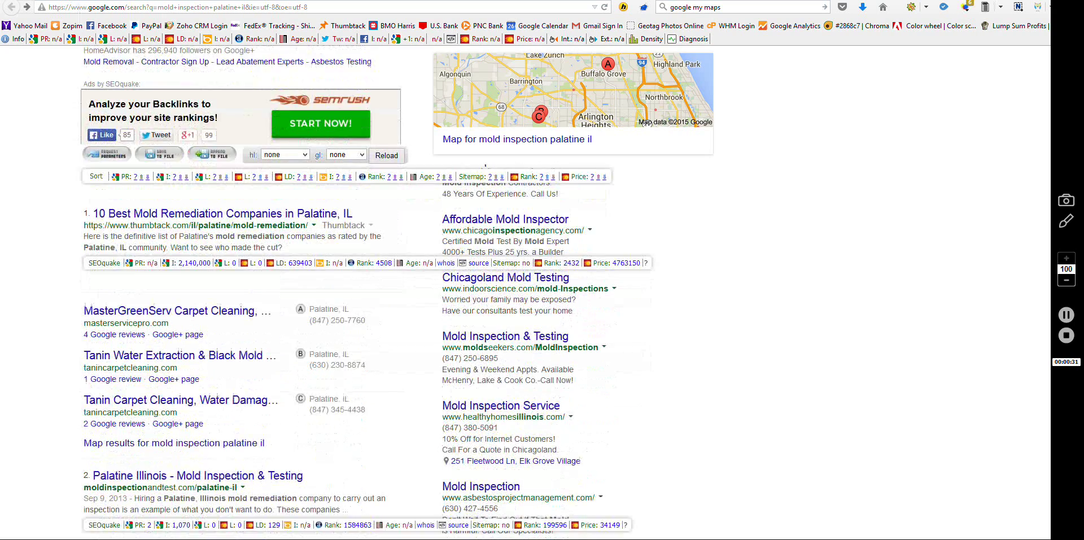
{"action": "scroll", "coordinate": [367, 294], "scroll_direction": "down", "scroll_amount": 5}
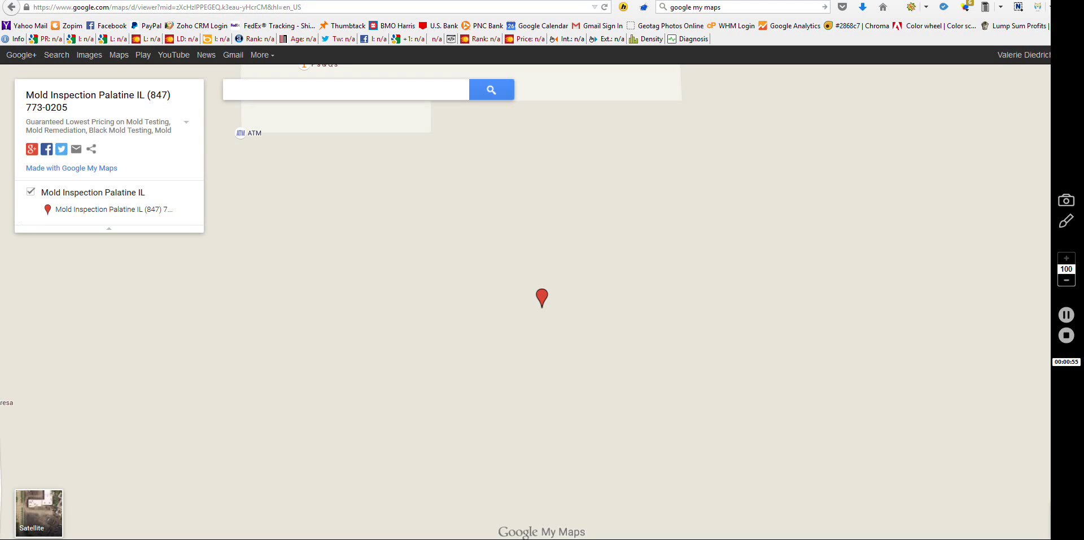
Step: Expand the Mold Inspection Palatine IL map's description in the side panel to read it fully
{"action": "left_click", "coordinate": [186, 122]}
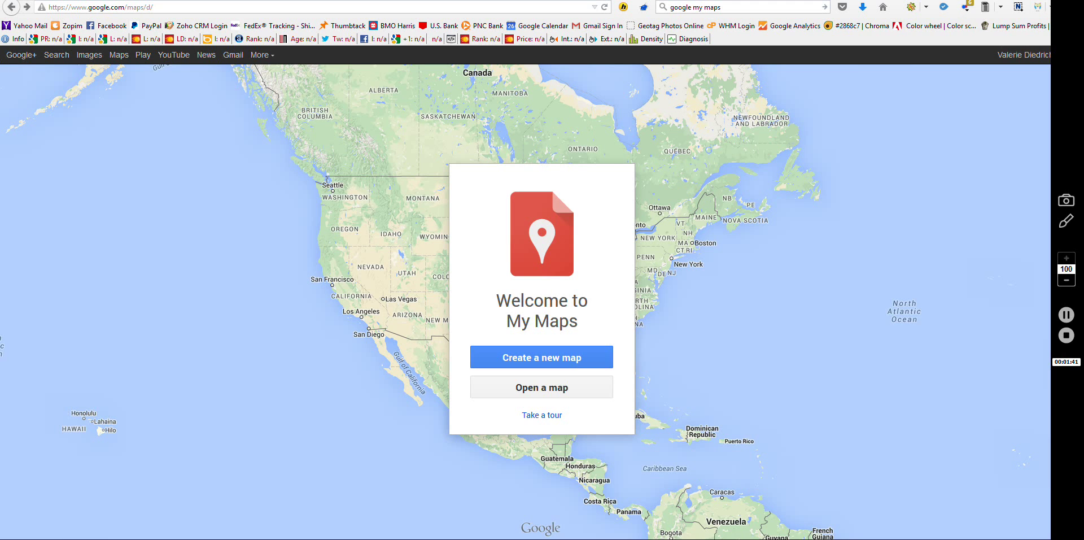
Step: Start a new map and search it for the business's Gurnee, IL street address
{"action": "left_click", "coordinate": [541, 358]}
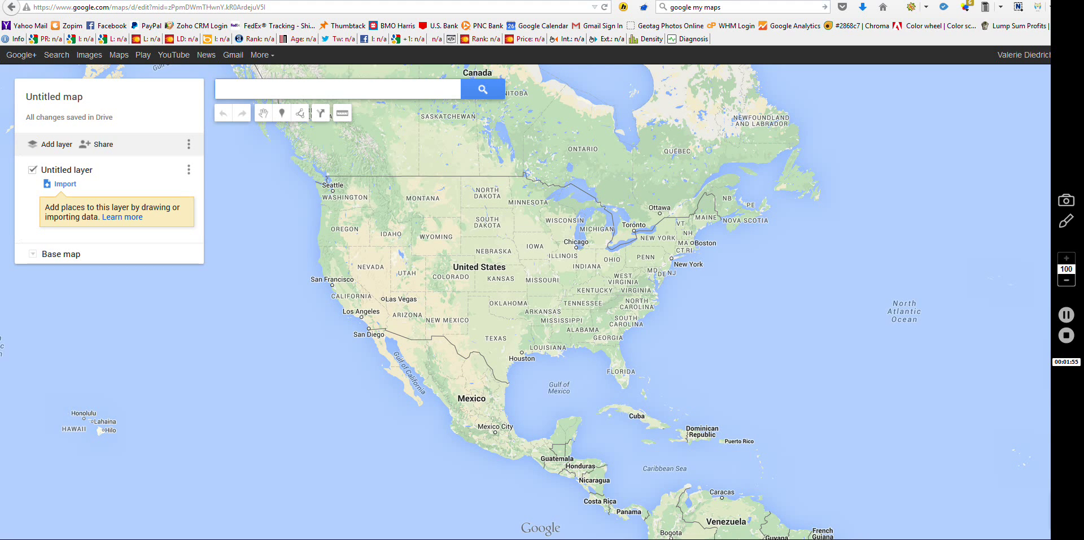
{"action": "type", "text": "5250"}
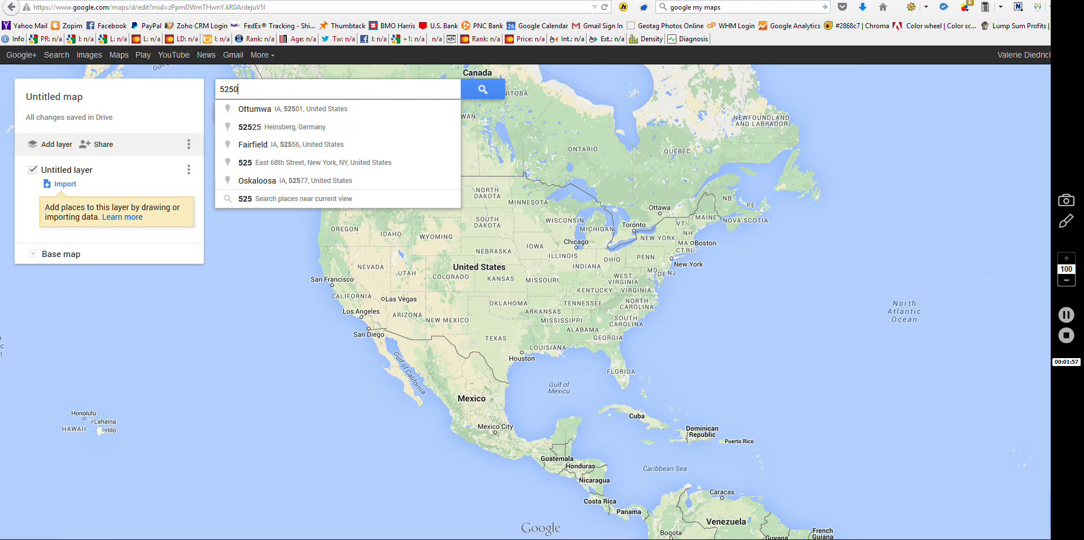
{"action": "type", "text": " gr"}
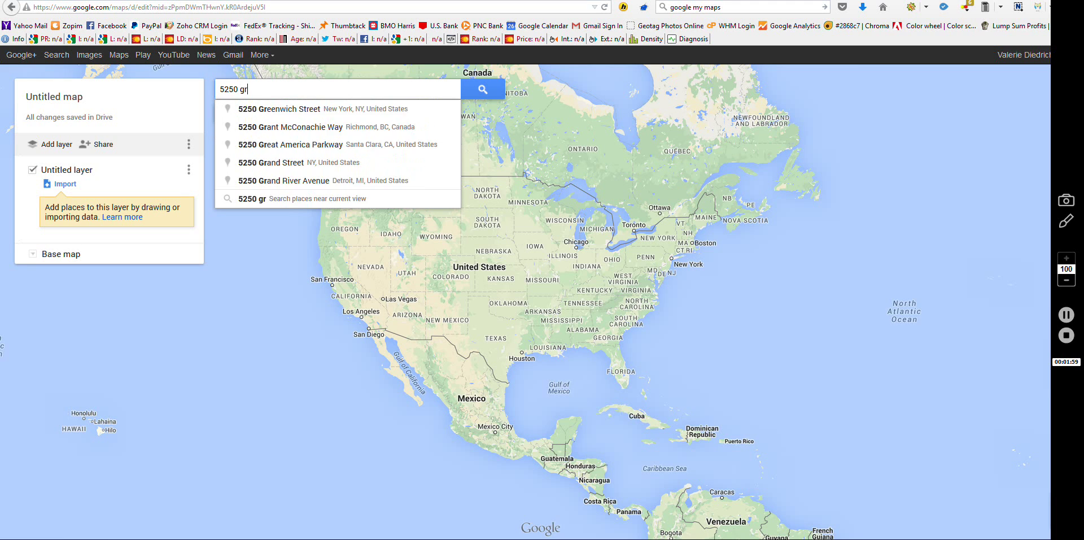
{"action": "type", "text": "and ave gurnee il"}
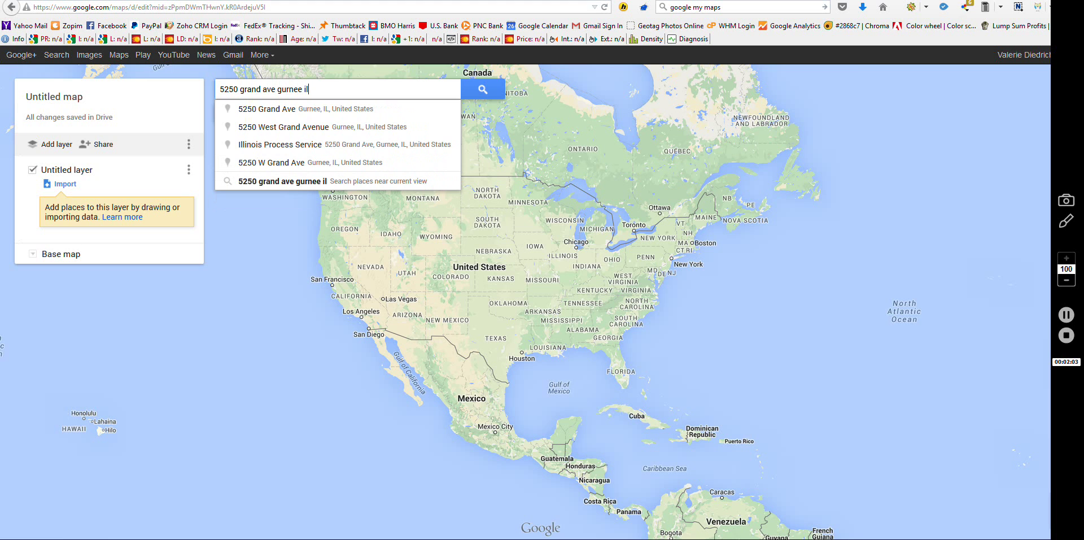
{"action": "key", "text": "Return"}
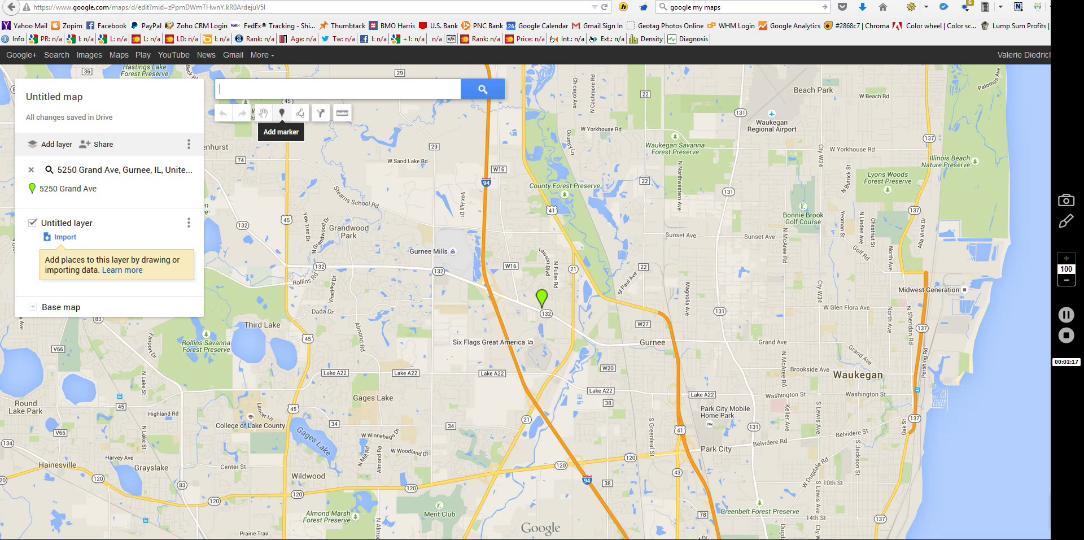
Step: Drop a new marker near the Gurnee address and drag it exactly onto the address pin
{"action": "left_click", "coordinate": [282, 113]}
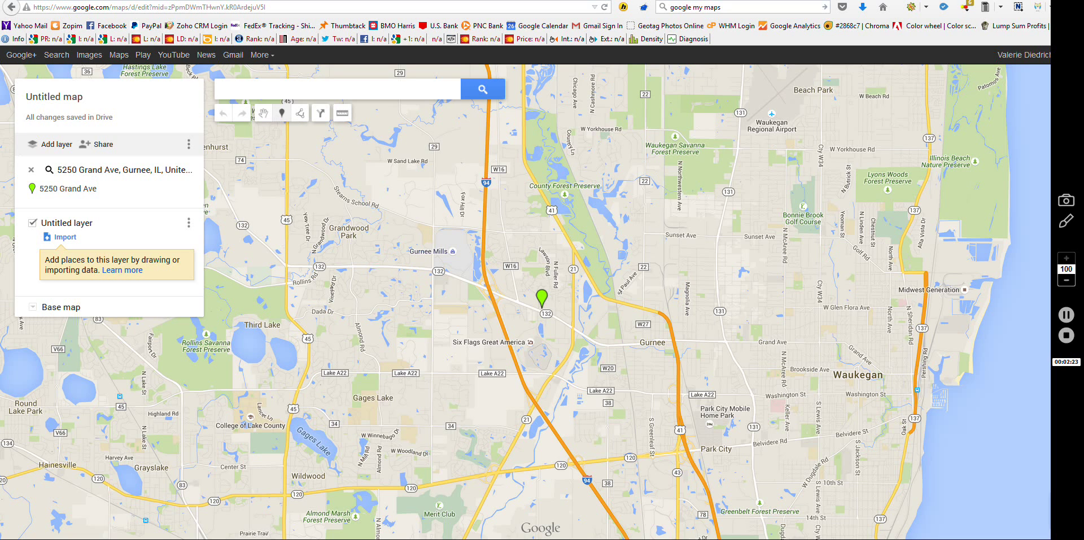
{"action": "left_click", "coordinate": [544, 289]}
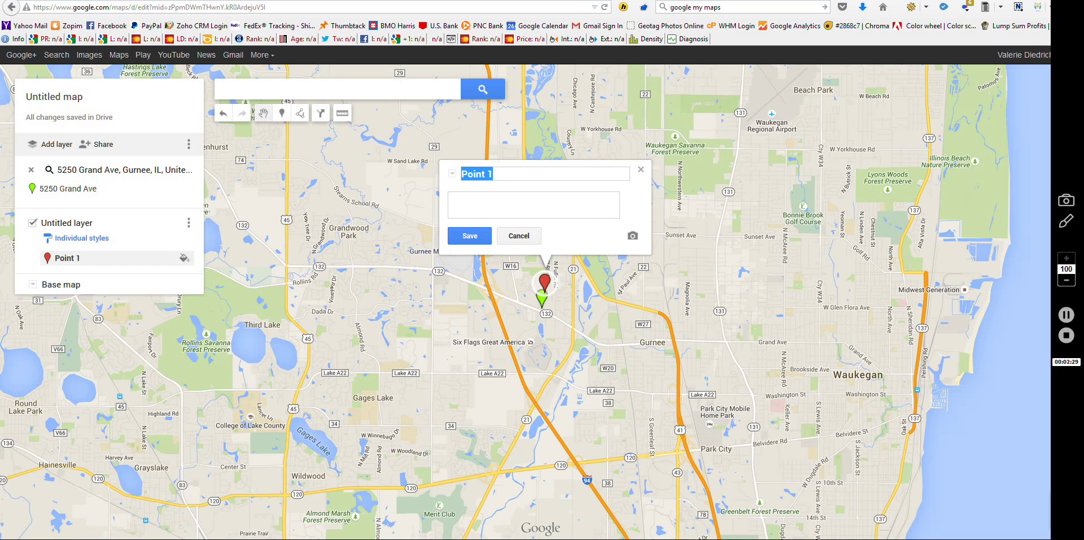
{"action": "left_click_drag", "start_coordinate": [545, 282], "coordinate": [542, 298]}
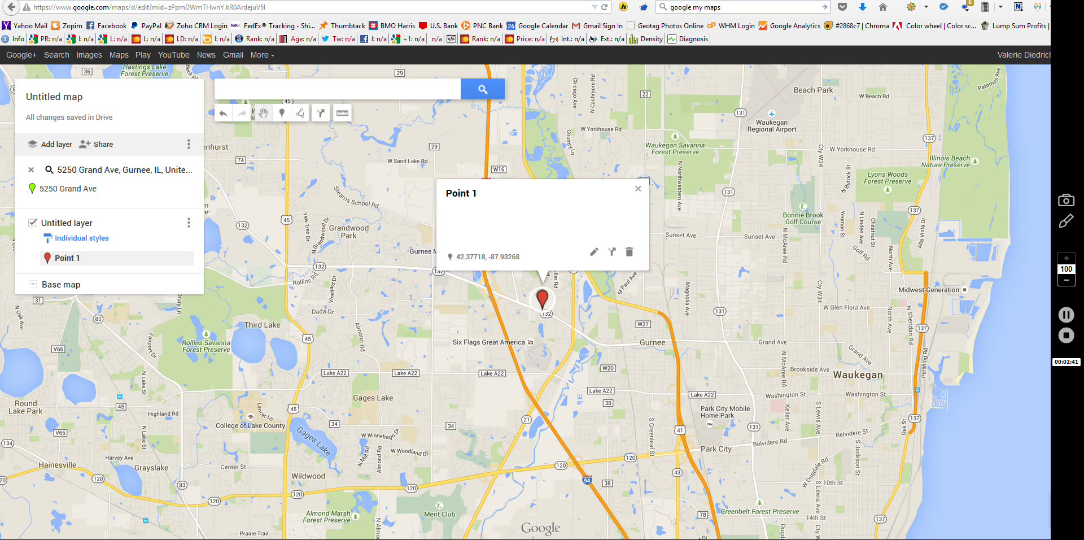
Step: Retitle the marker 'Lowest Rate Mold Inspection' followed by the business phone number
{"action": "left_click", "coordinate": [593, 251]}
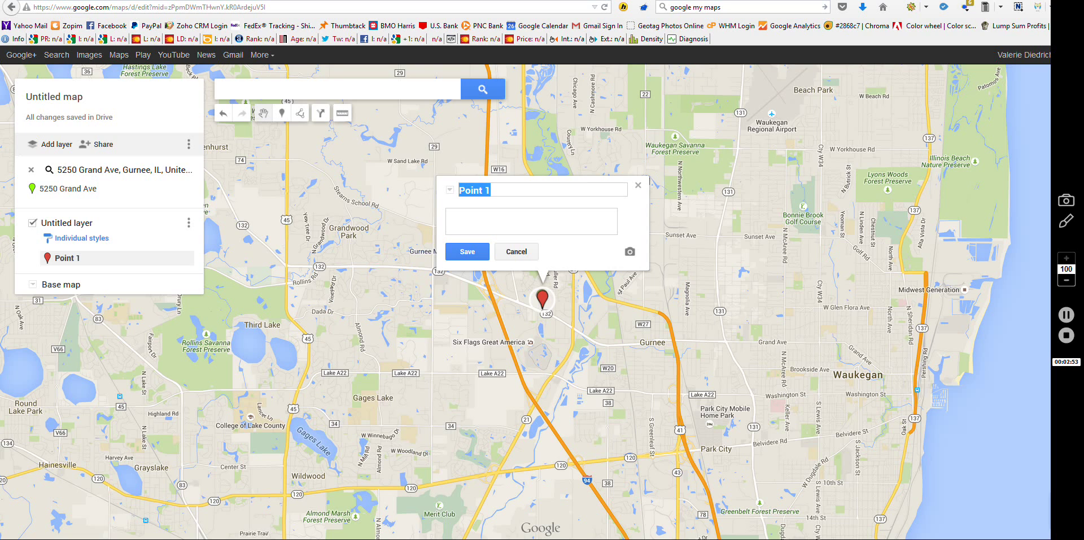
{"action": "type", "text": "Lowest Rate Mold "}
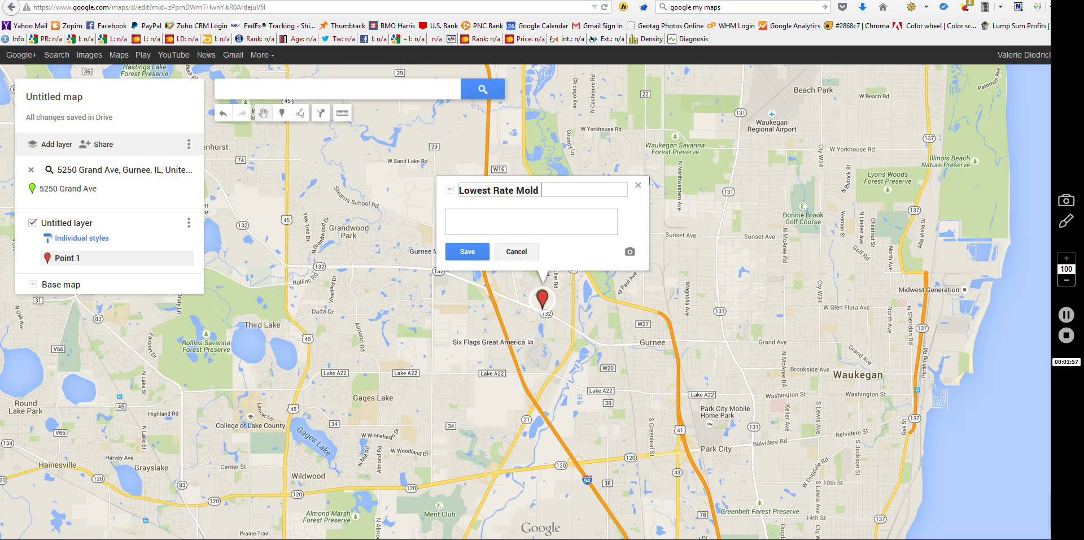
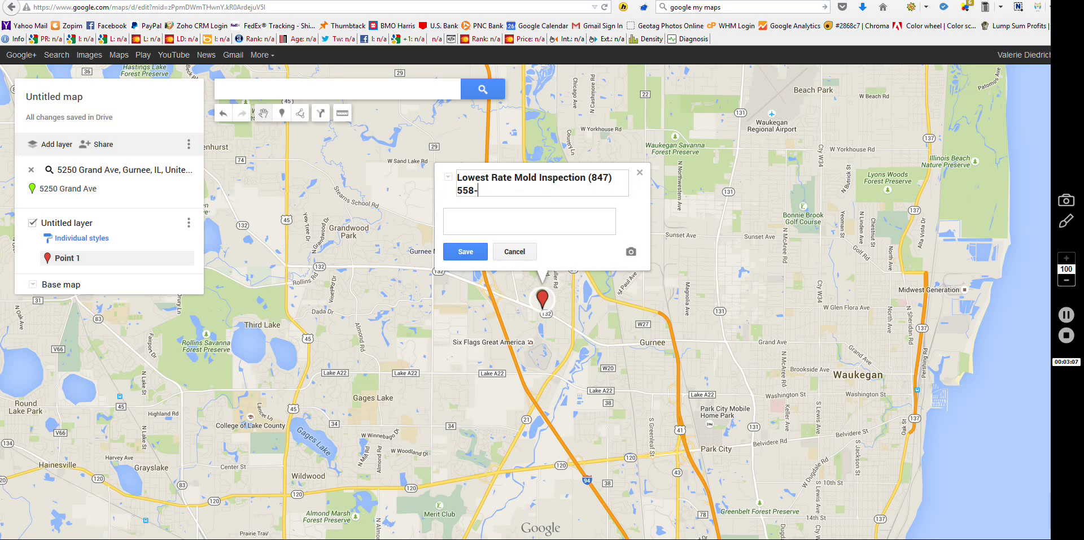
{"action": "type", "text": "www"}
Step: Replace the stray description text with the business website link and promotional mold-testing text, then save
{"action": "key", "text": "BackSpace"}
{"action": "key", "text": "BackSpace"}
{"action": "key", "text": "BackSpace"}
{"action": "type", "text": "http://www.healthy"}
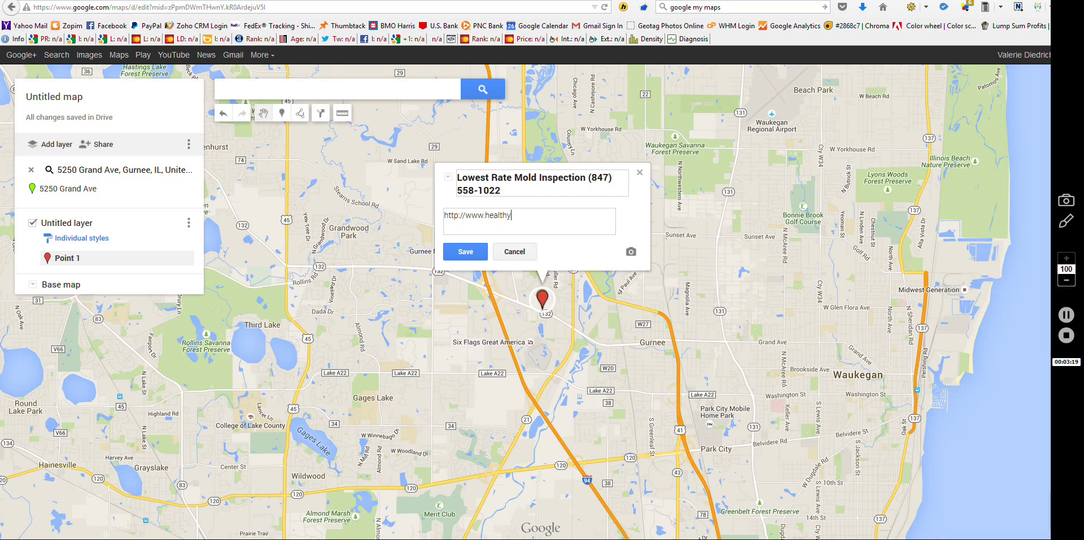
{"action": "type", "text": "homemoldinspection.com/gurnee"}
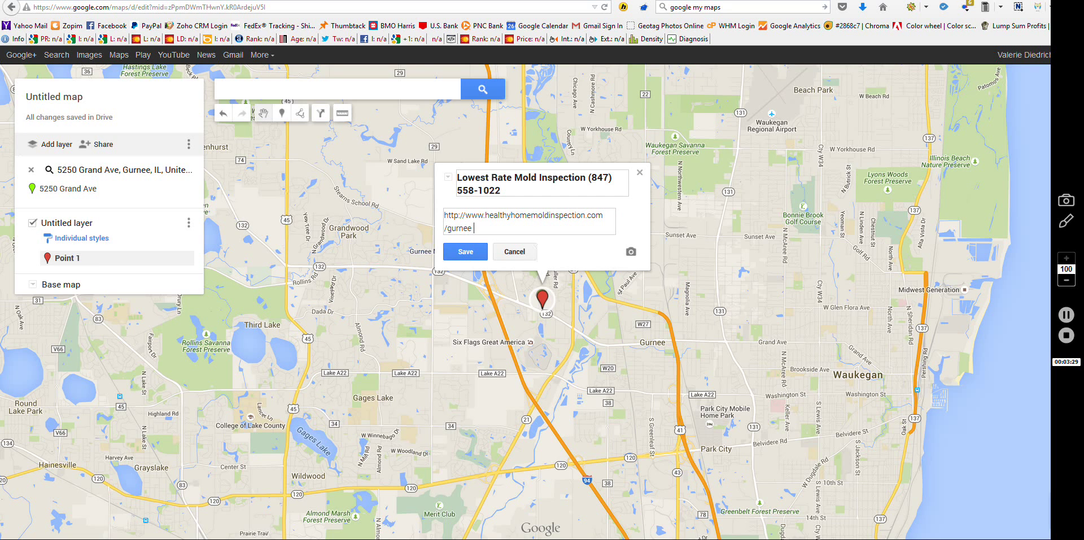
{"action": "type", "text": " Guaranteed lowest rates on professional mold testing and mold inspection"}
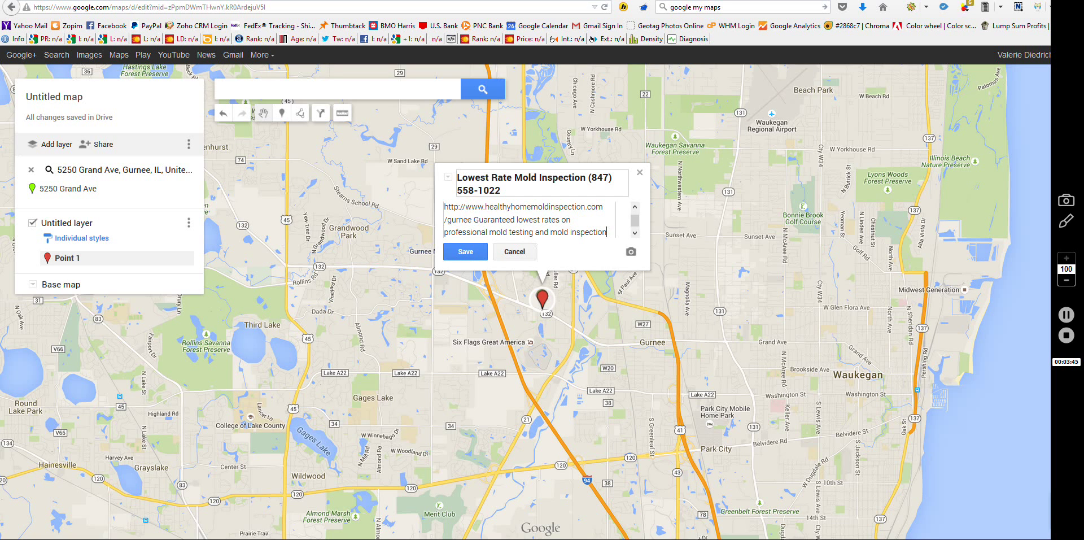
{"action": "key", "text": "ctrl+Return"}
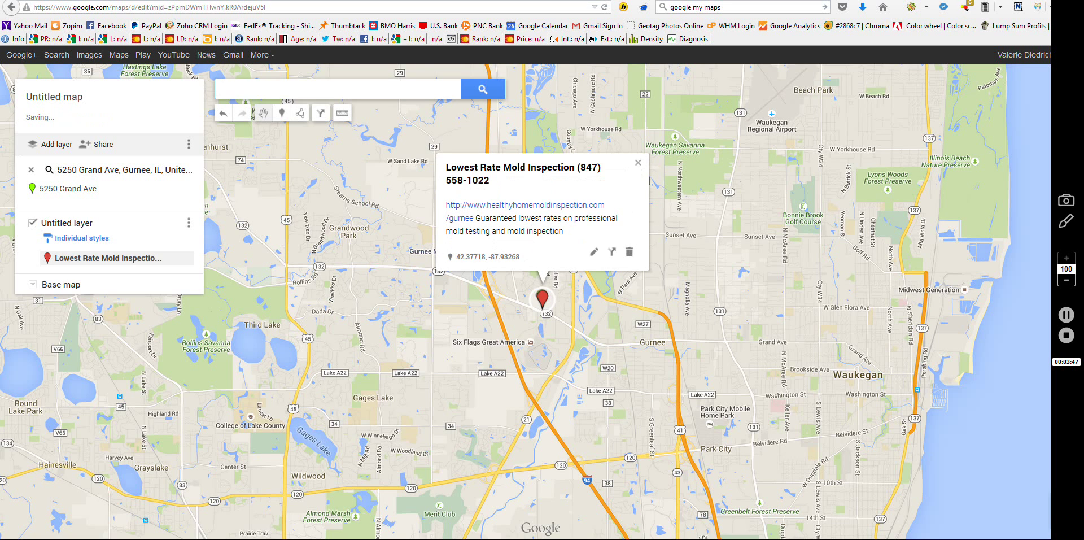
Step: Append 'Healthy Home Mold Inspection', the Gurnee street address and phone number, fixing 'INspection', then select all
{"action": "left_click", "coordinate": [594, 251]}
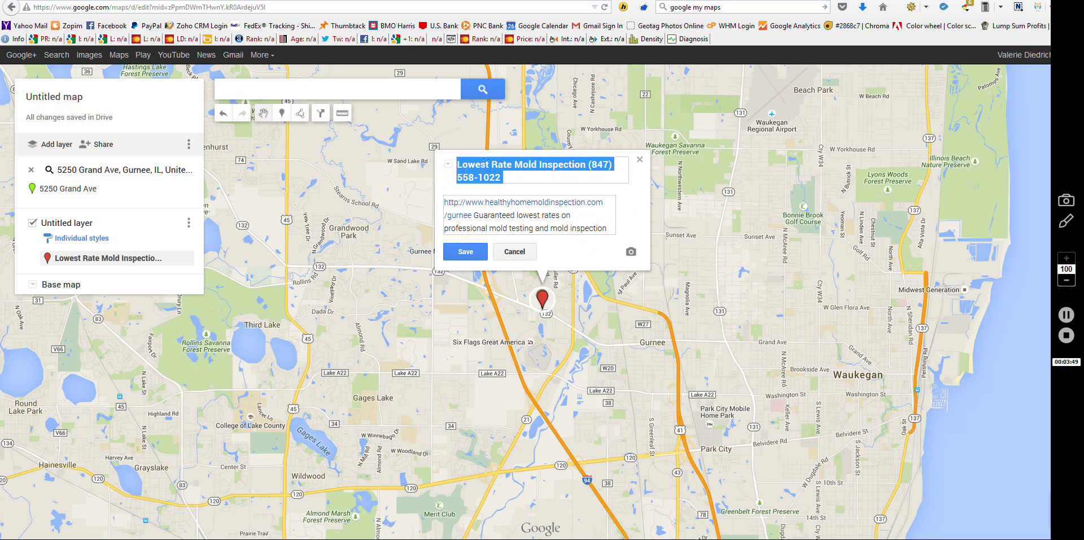
{"action": "left_click", "coordinate": [607, 228]}
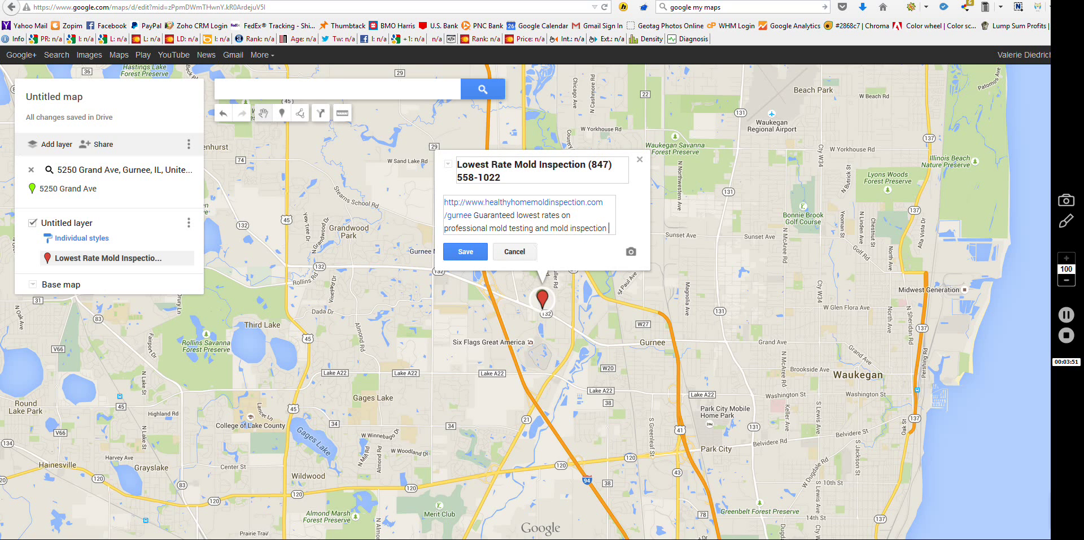
{"action": "type", "text": "Healthy "}
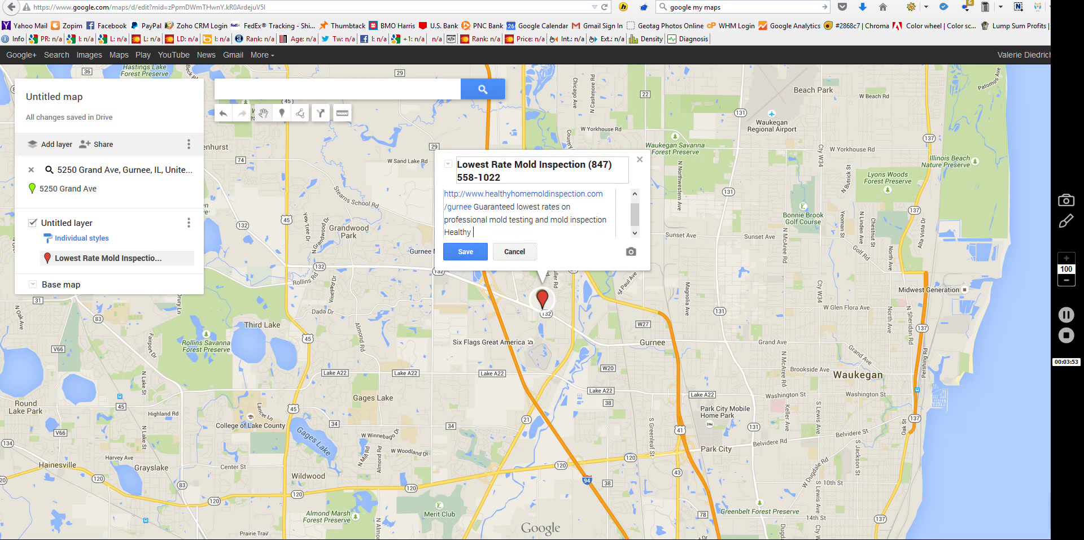
{"action": "type", "text": "Home Mold INspection 5250 Grand Ave #"}
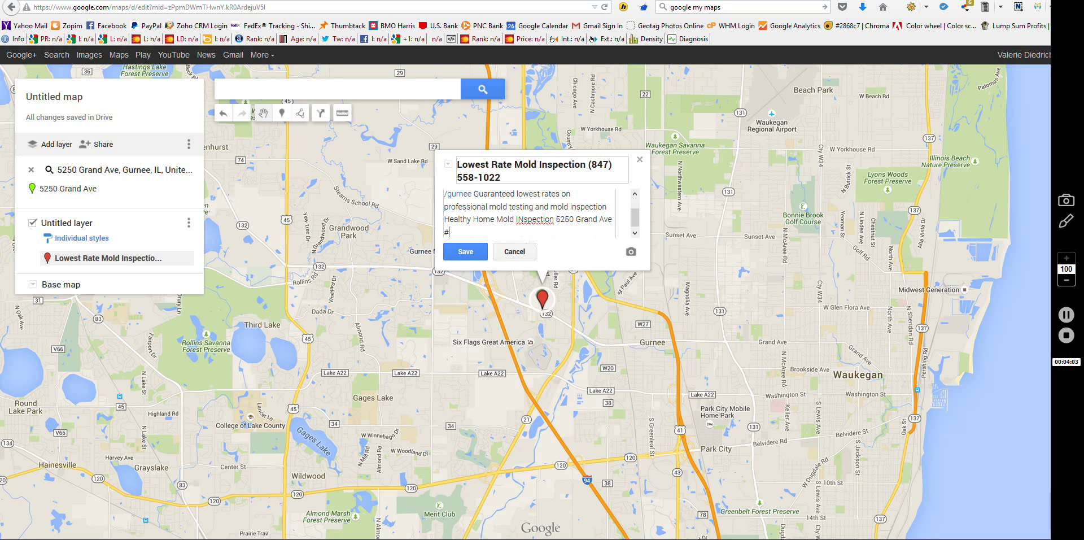
{"action": "type", "text": "14 Gurnee IL 6003"}
{"action": "left_click", "coordinate": [523, 219]}
{"action": "key", "text": "BackSpace"}
{"action": "type", "text": "n"}
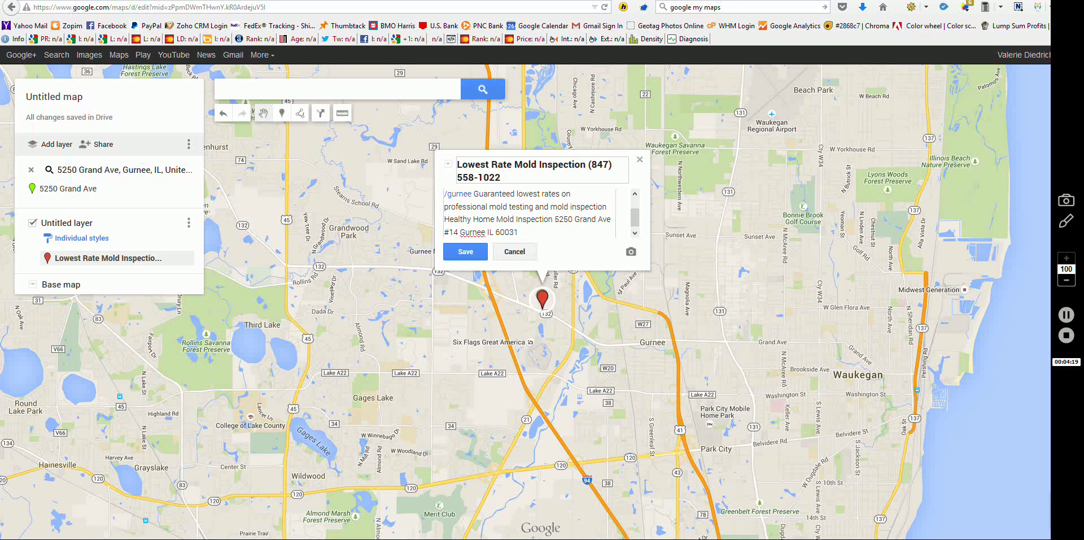
{"action": "key", "text": "ctrl+a"}
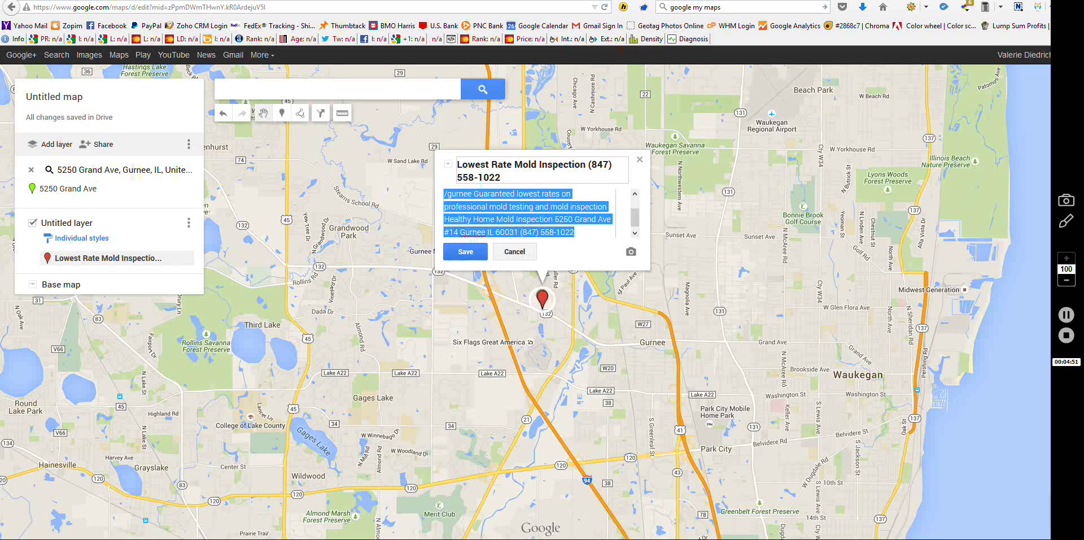
Step: Save the marker with its expanded website, promotional and contact description
{"action": "left_click", "coordinate": [465, 251]}
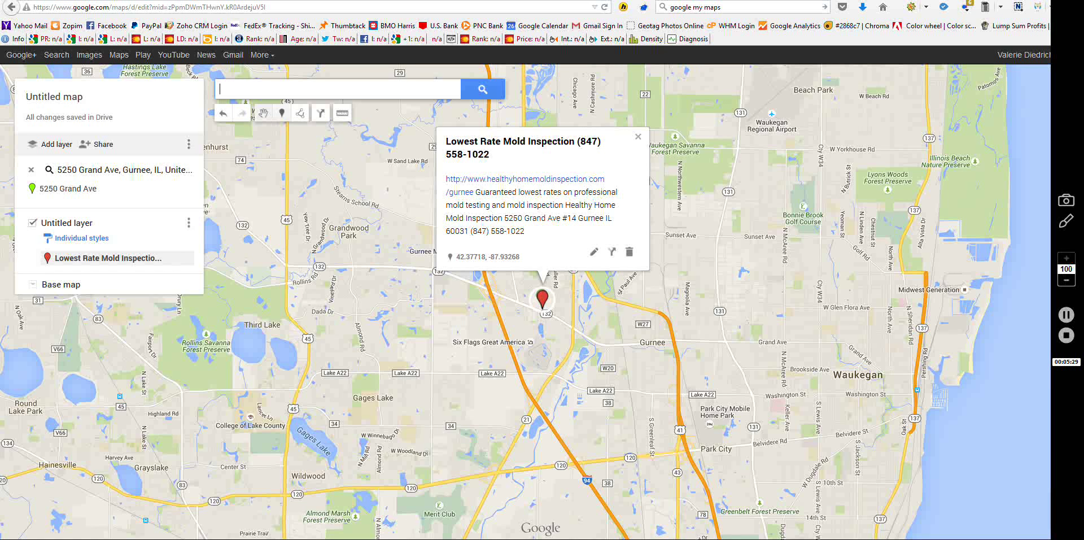
Step: Paste the business description into the map and title it 'Lowest Rate Mold Inspection' plus phone number
{"action": "left_click", "coordinate": [103, 144]}
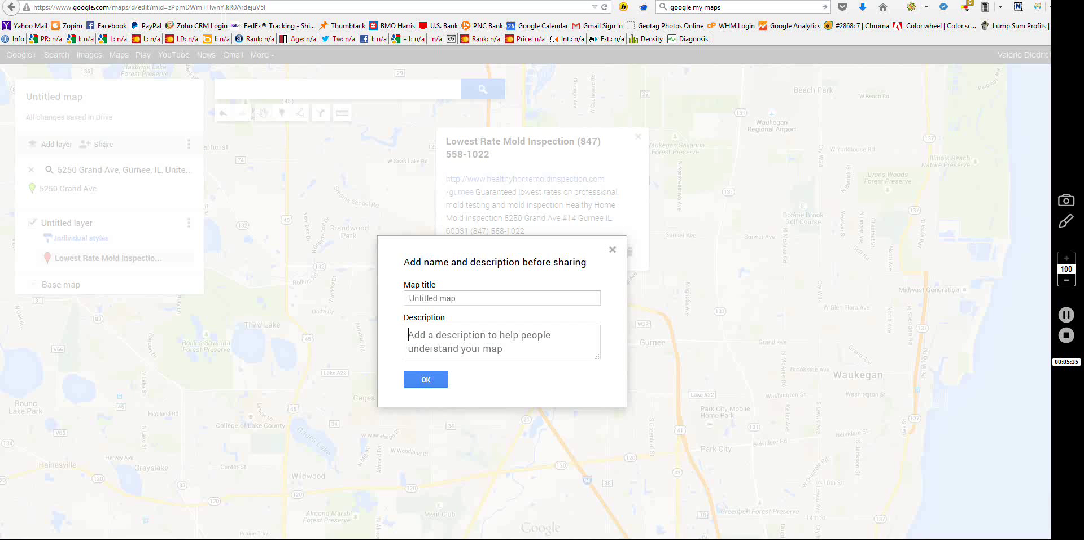
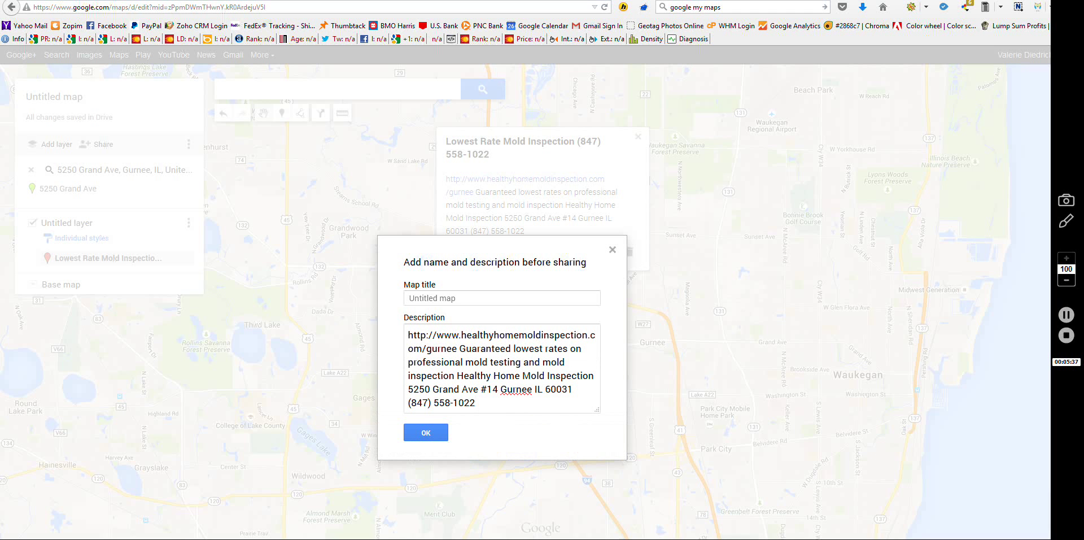
{"action": "left_click", "coordinate": [429, 298]}
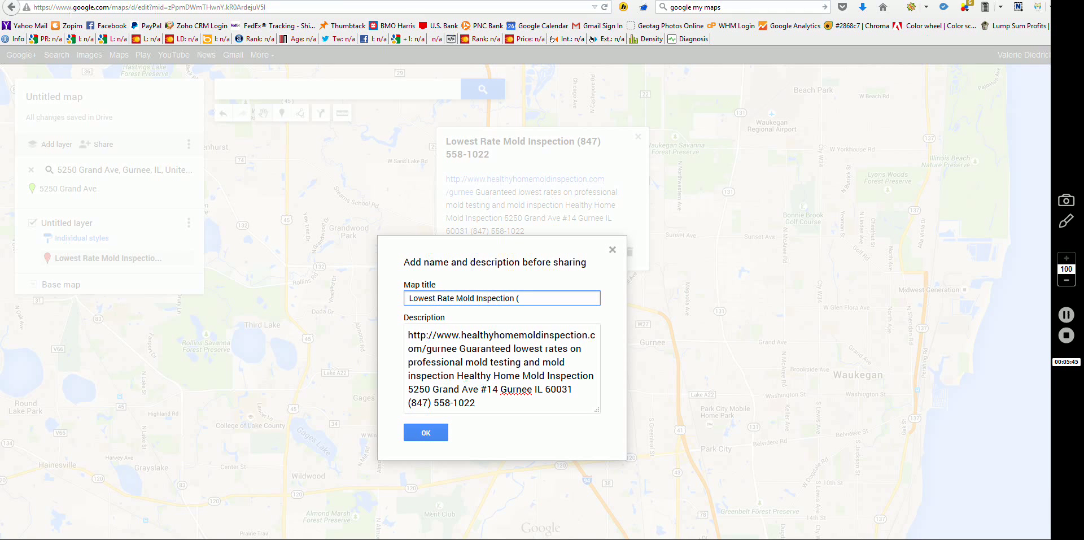
{"action": "key", "text": "Return"}
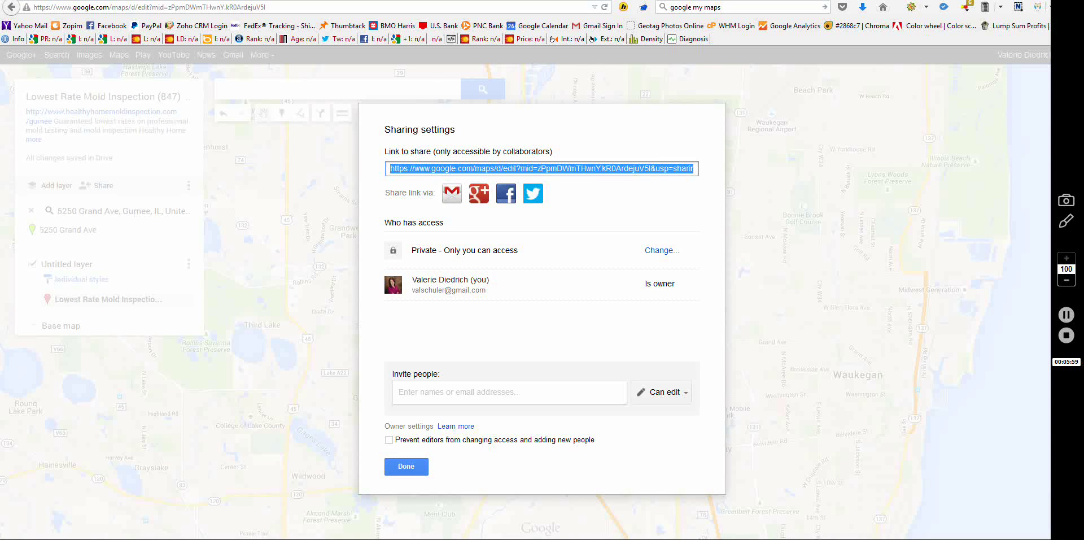
Step: Change the map's sharing setting to 'On - Public on the web' and save it
{"action": "left_click", "coordinate": [661, 251]}
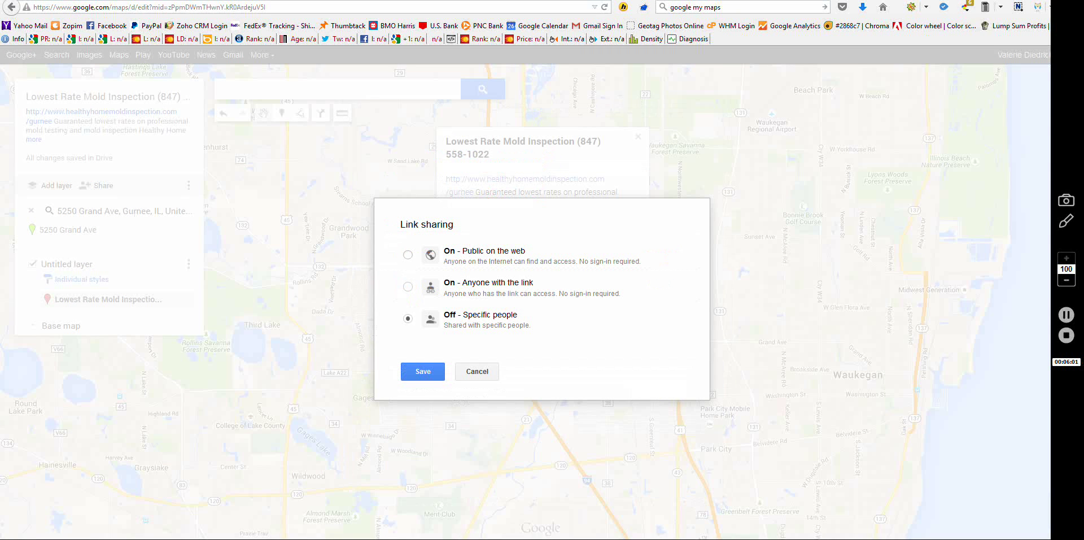
{"action": "left_click", "coordinate": [407, 255]}
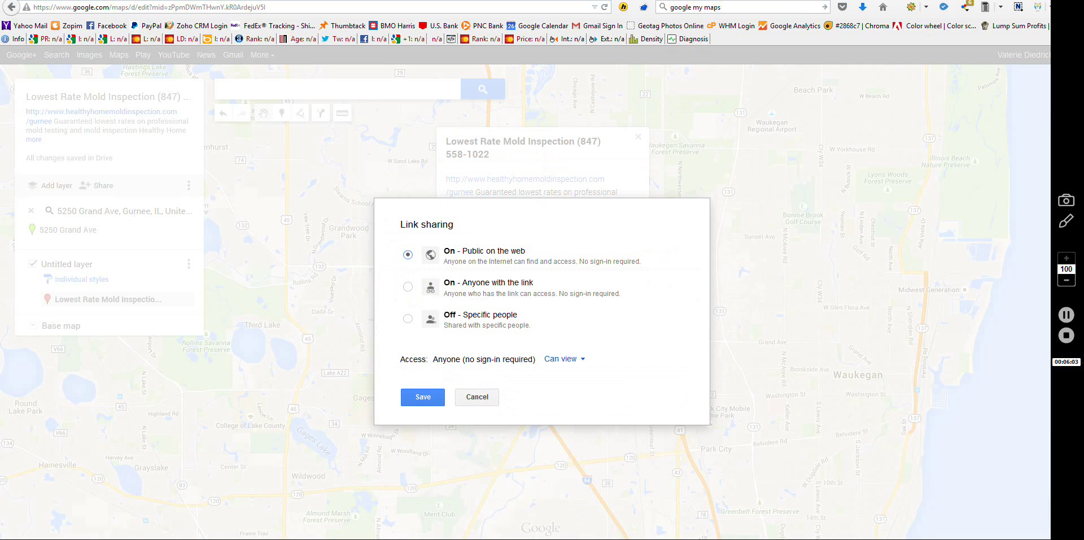
{"action": "left_click", "coordinate": [423, 397]}
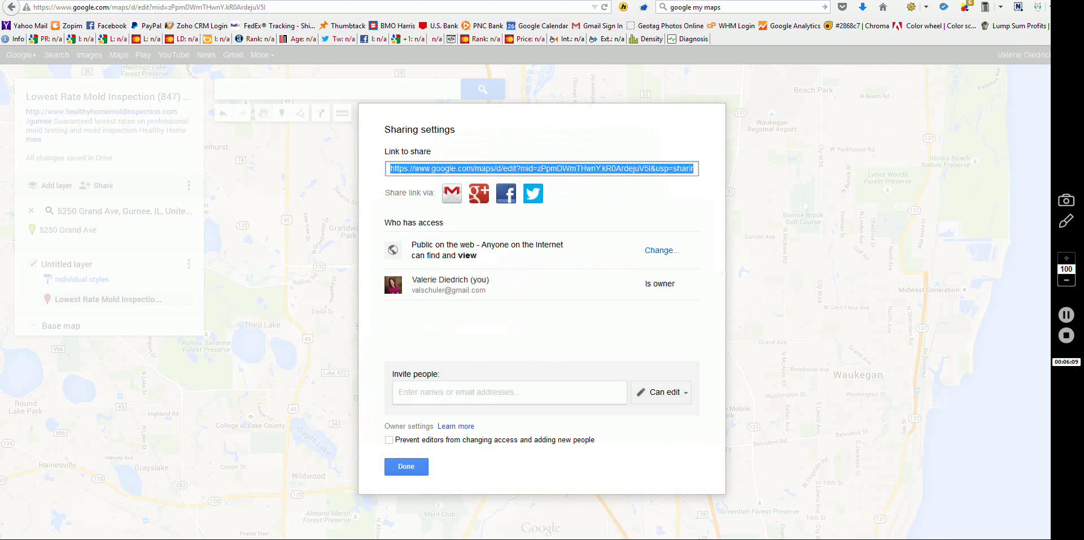
Step: Close the sharing settings and bring up the map's Embed on my site iframe code
{"action": "left_click", "coordinate": [406, 467]}
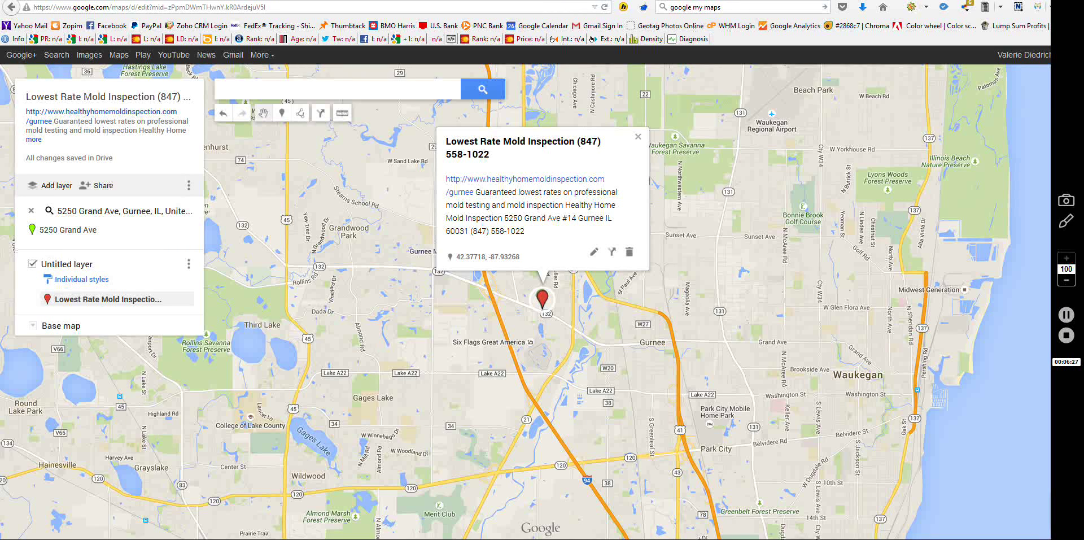
{"action": "left_click", "coordinate": [188, 186]}
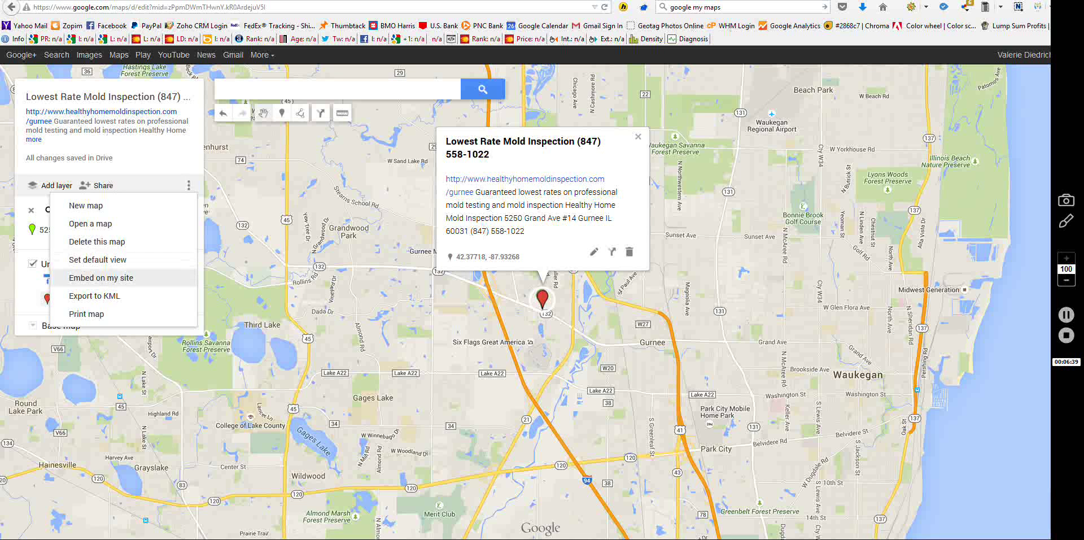
{"action": "left_click", "coordinate": [101, 277]}
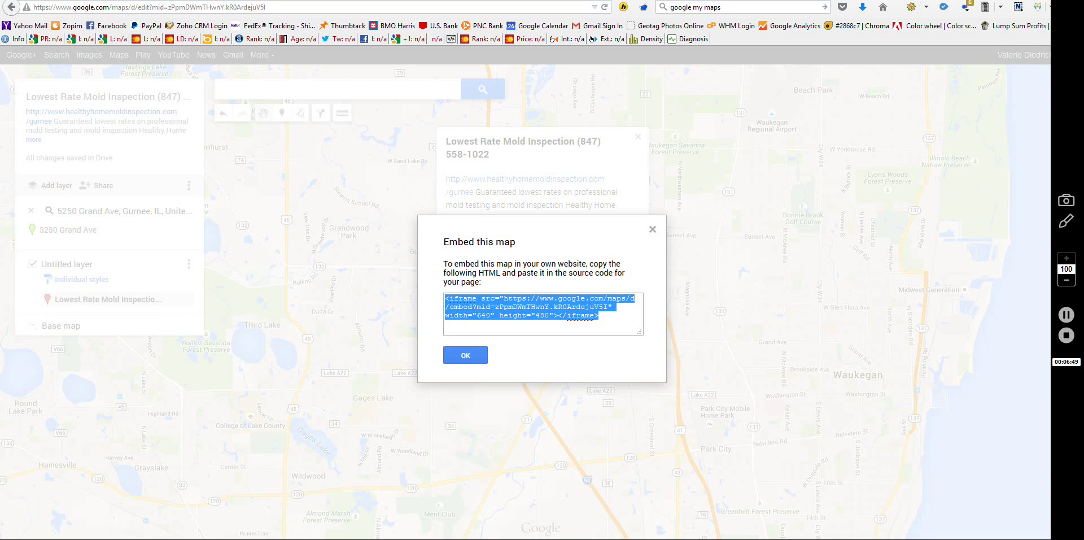
Step: In the Palatine page editor, add and then remove a blank line below the map shortcode, inserting nothing
{"action": "key", "text": "ctrl+Tab"}
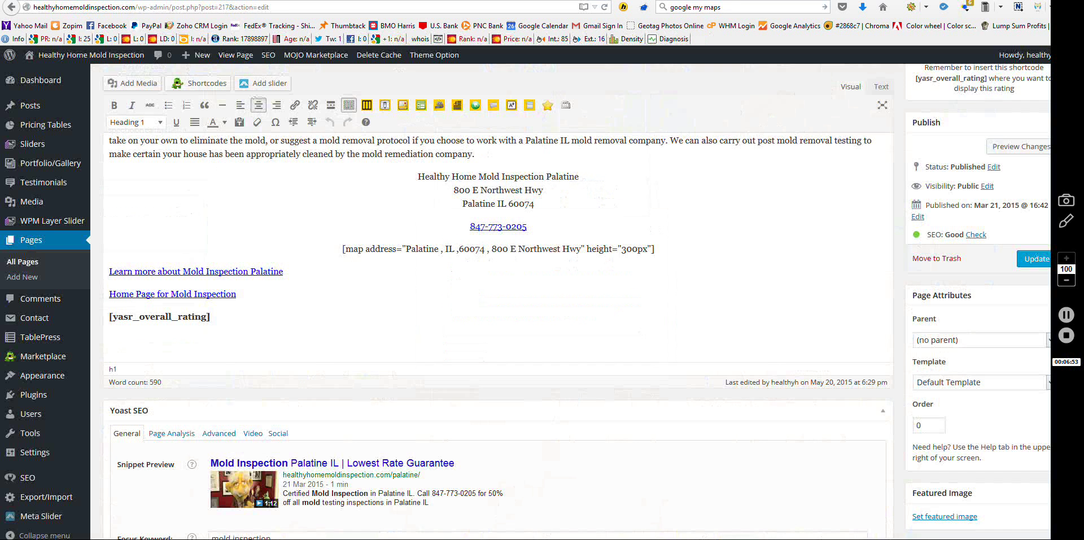
{"action": "scroll", "coordinate": [497, 282], "scroll_direction": "up", "scroll_amount": 5}
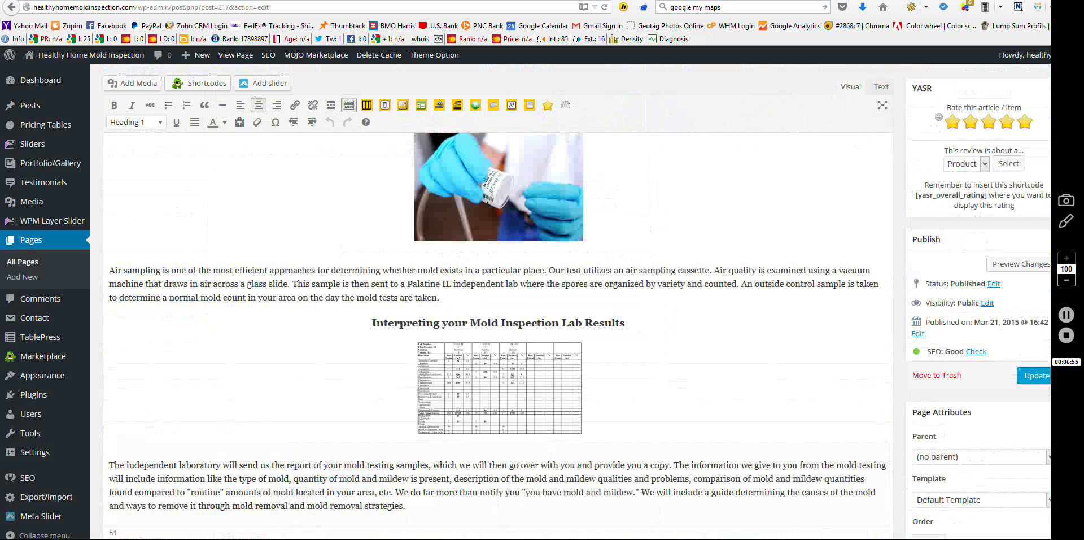
{"action": "scroll", "coordinate": [497, 282], "scroll_direction": "down", "scroll_amount": 5}
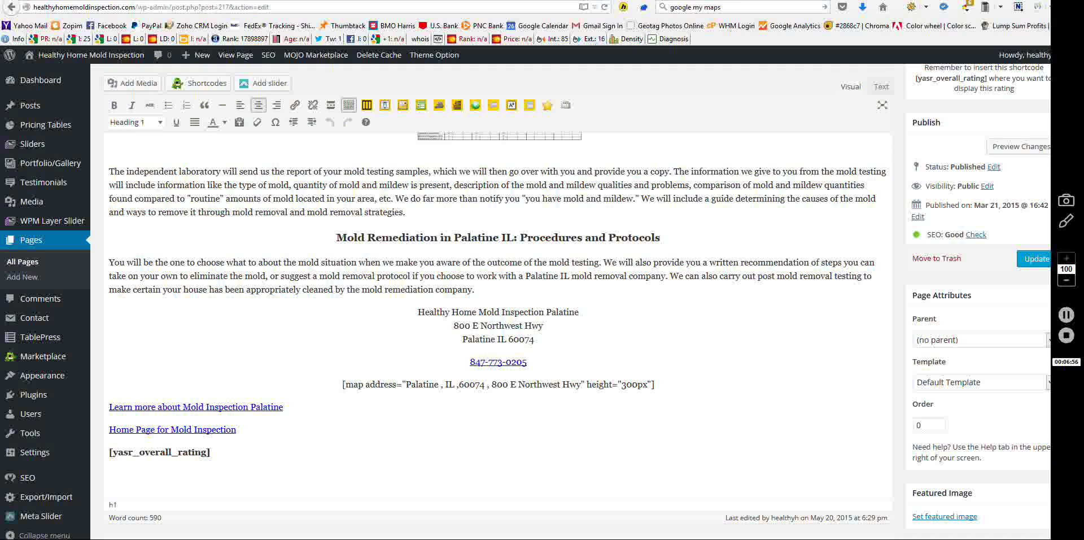
{"action": "scroll", "coordinate": [496, 333], "scroll_direction": "down", "scroll_amount": 1}
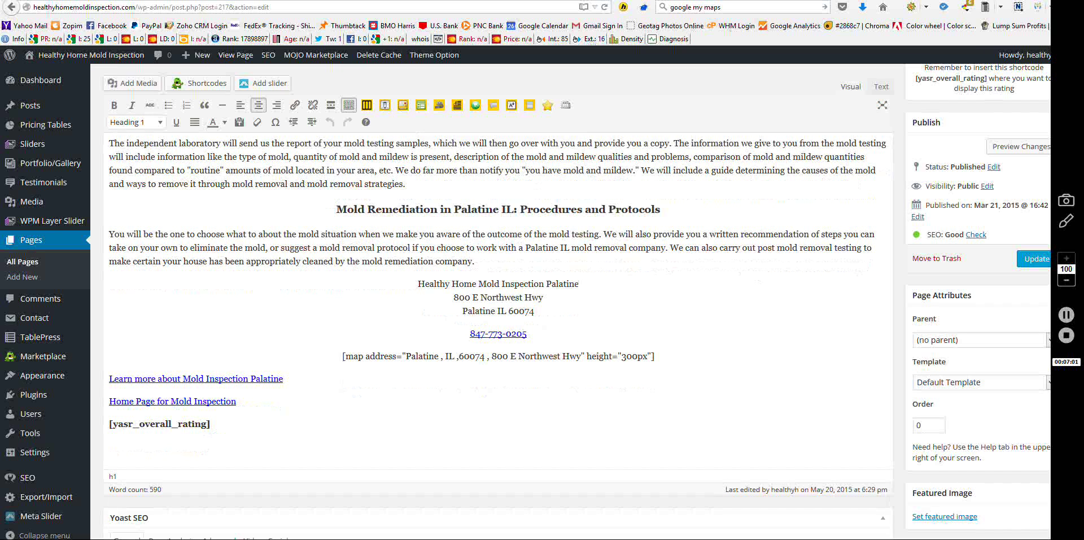
{"action": "left_click", "coordinate": [654, 356]}
{"action": "key", "text": "Return"}
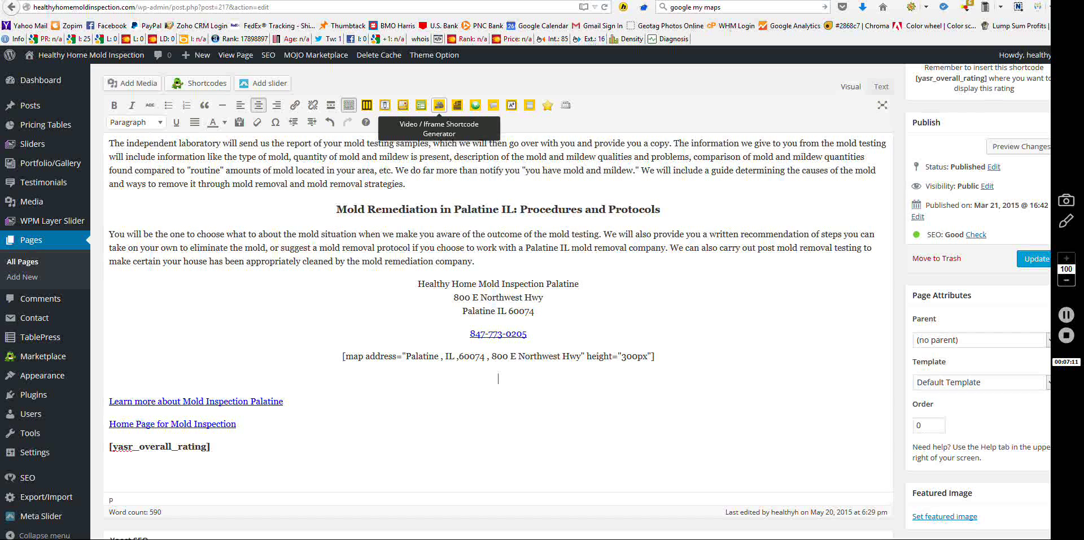
{"action": "left_click", "coordinate": [439, 105]}
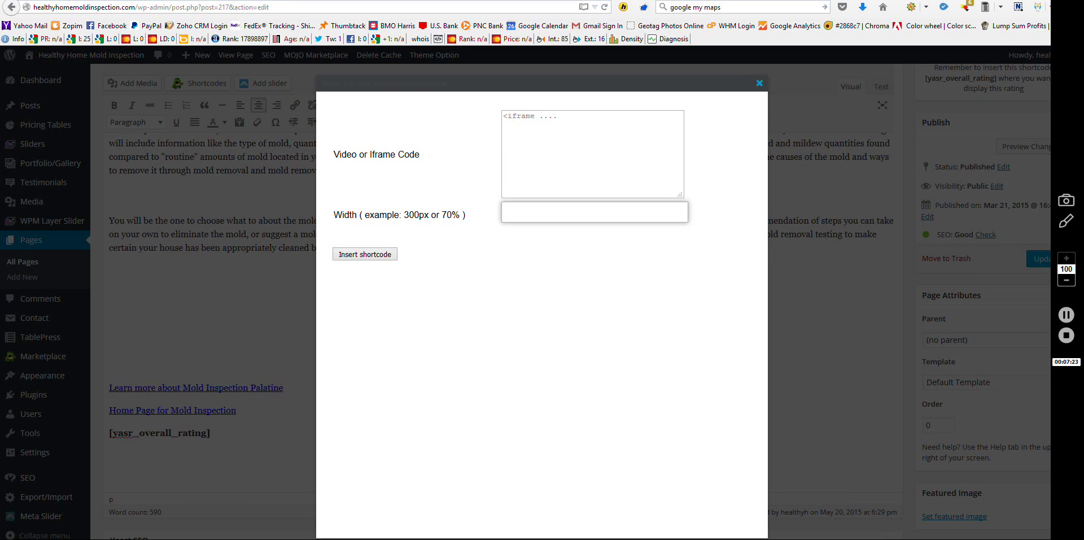
{"action": "key", "text": "Escape"}
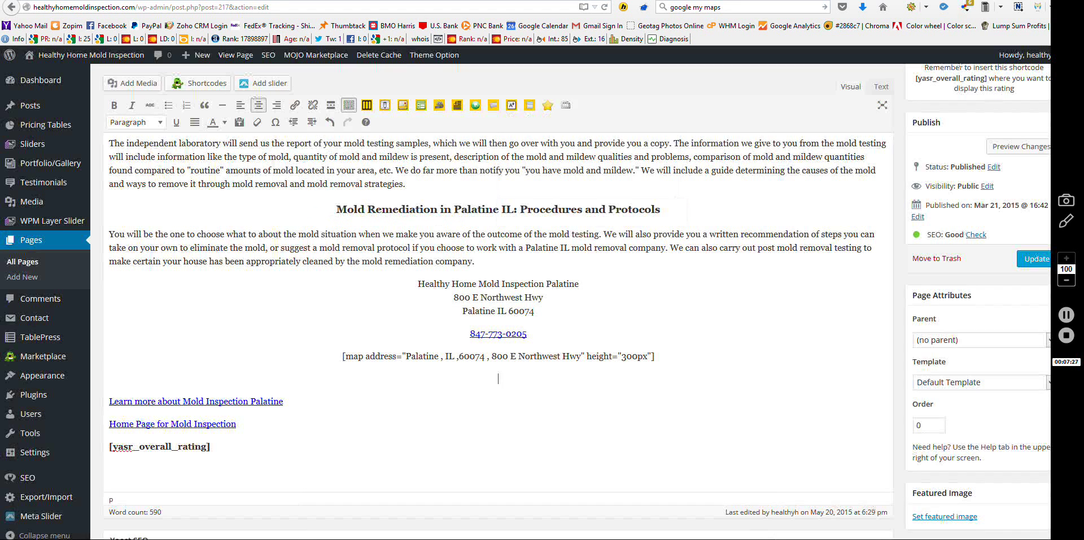
{"action": "key", "text": "Delete"}
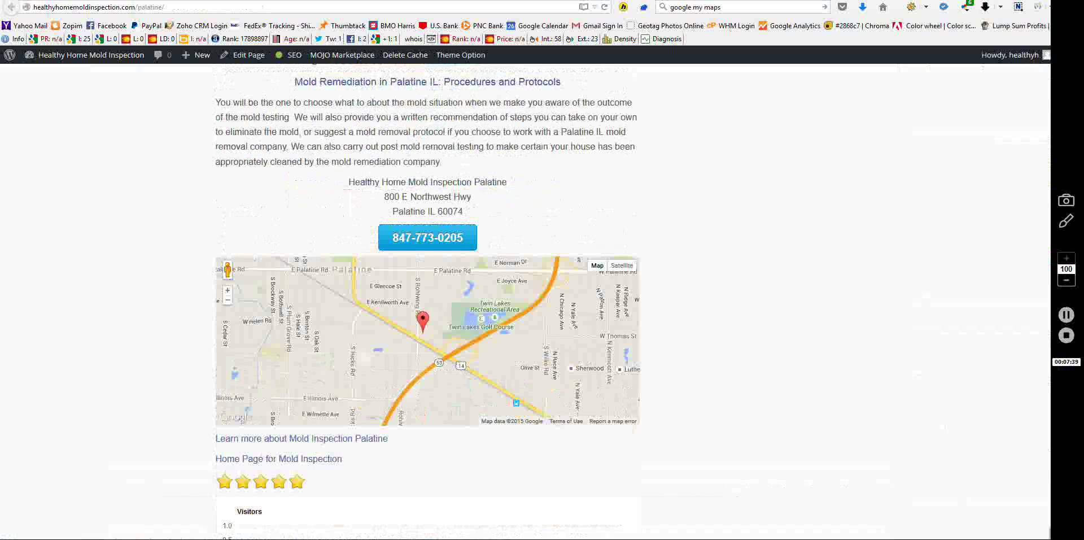
{"action": "scroll", "coordinate": [429, 299], "scroll_direction": "down", "scroll_amount": 1}
Step: Scroll the live Palatine page to the embedded Google map below the address and phone button
{"action": "scroll", "coordinate": [414, 219], "scroll_direction": "up", "scroll_amount": 2}
{"action": "scroll", "coordinate": [418, 220], "scroll_direction": "down", "scroll_amount": 3}
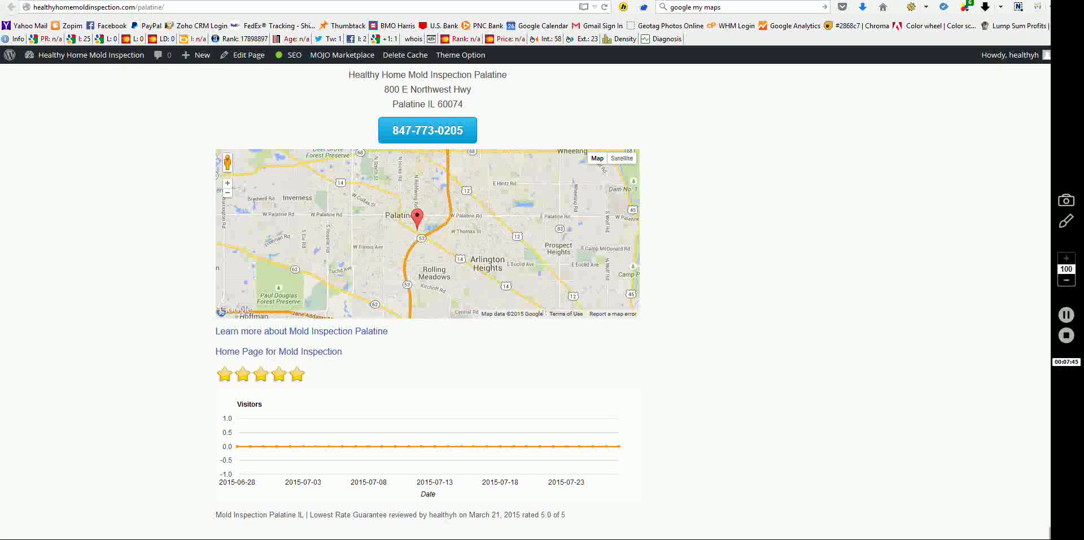